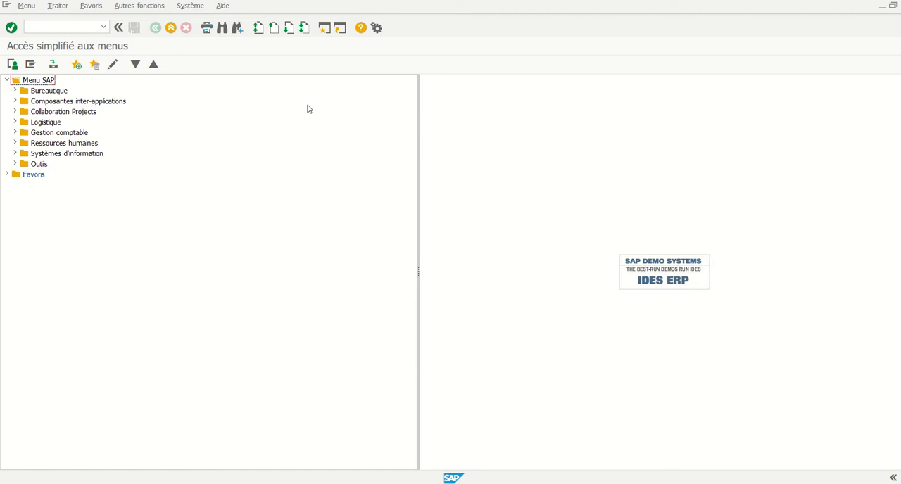
Run transaction SPRO and display the SAP reference implementation guide.
click(84, 27)
text(SPRO)
key(Return)
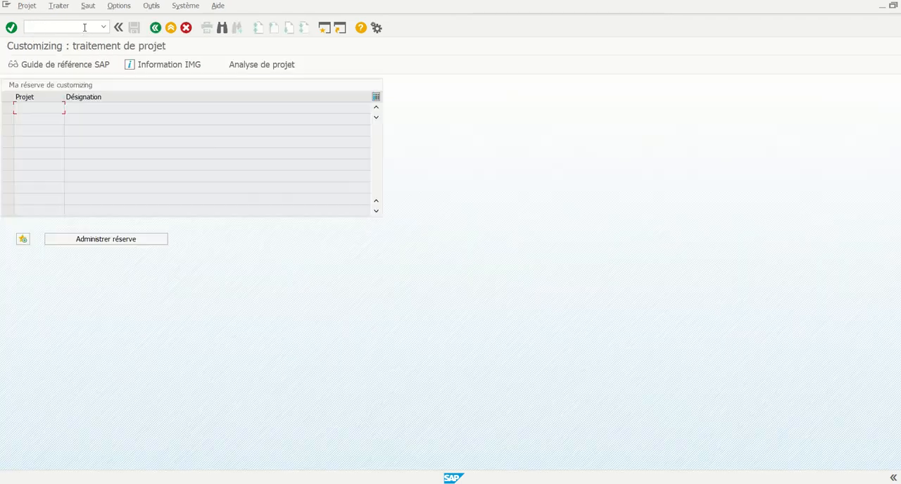
click(66, 64)
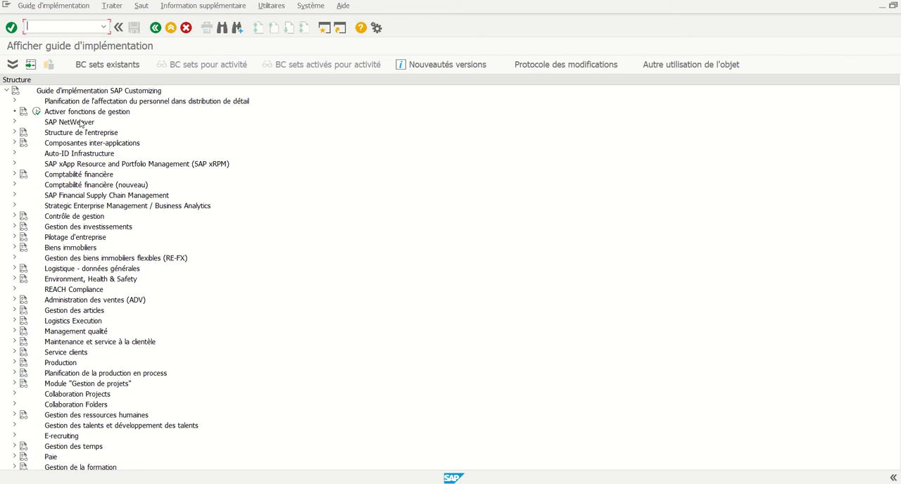
Open the activity Gérer responsables budget under Contrôle de gestion, Ordres internes, Budgétisation et contrôle disponibilités.
click(14, 217)
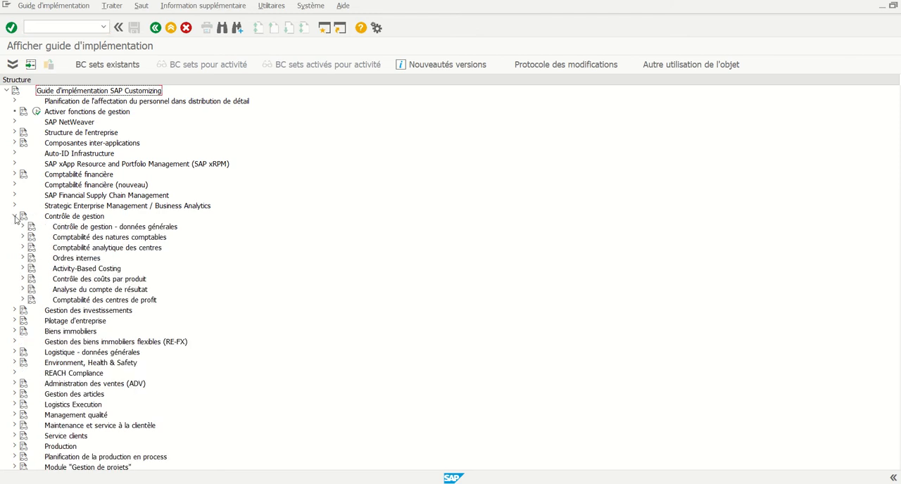
click(23, 259)
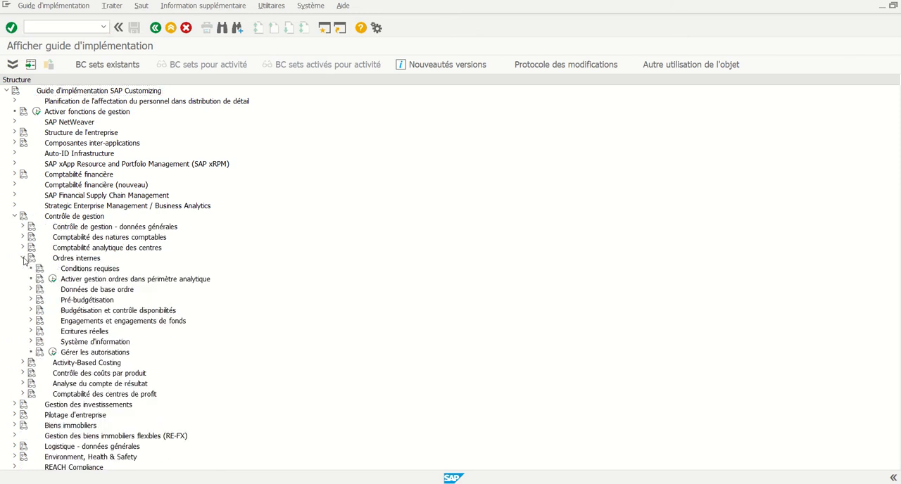
click(31, 312)
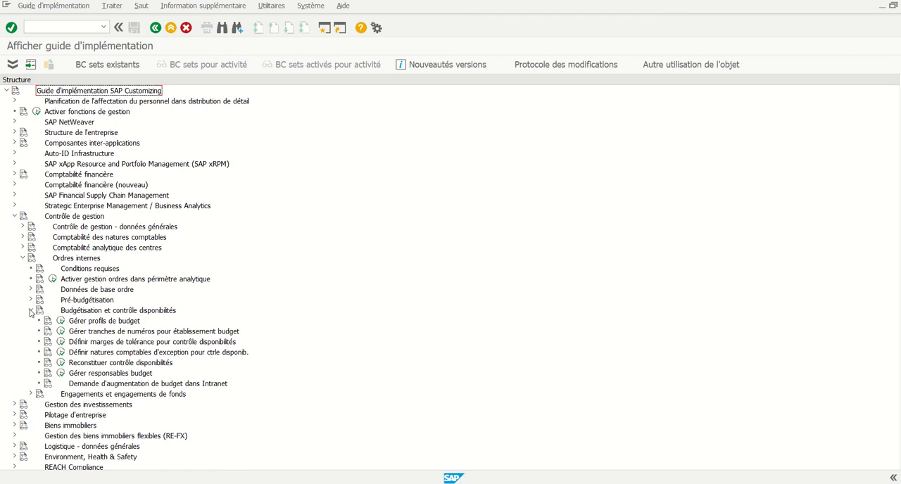
click(62, 376)
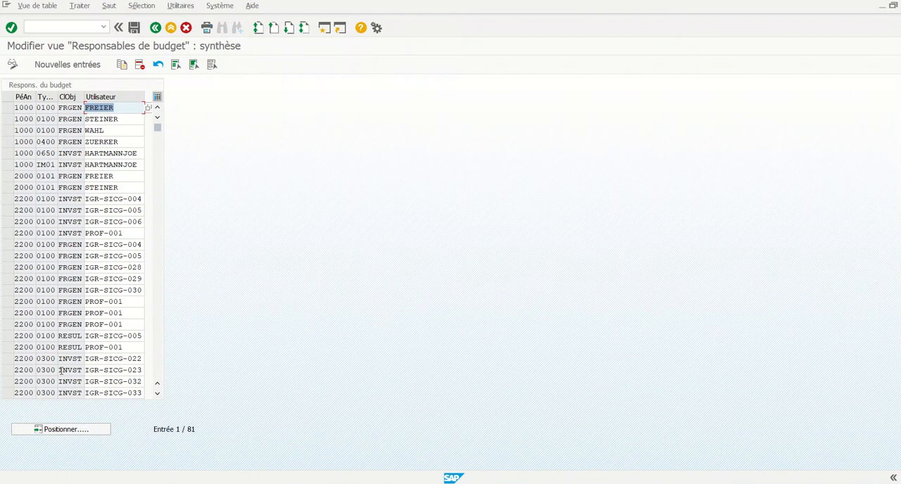
Create a new budget manager entry with controlling area 2200, order type 0300 and object class FRGEN.
click(68, 65)
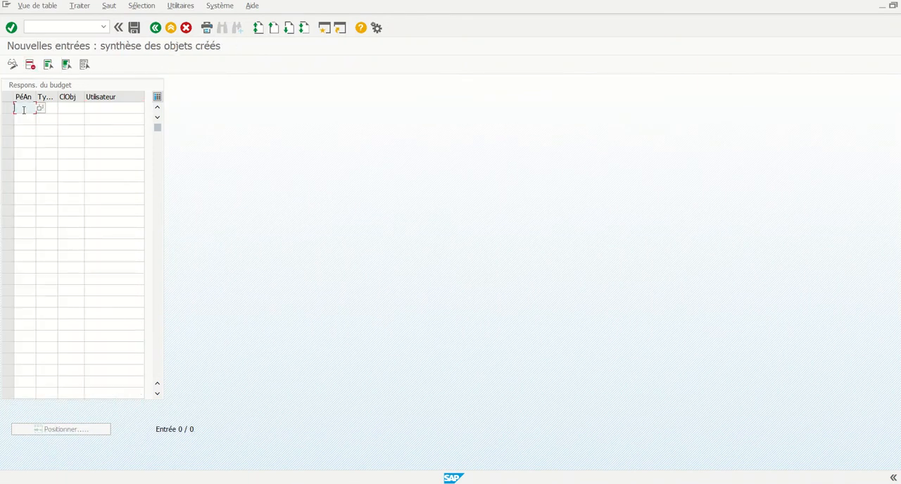
text(2200)
click(52, 107)
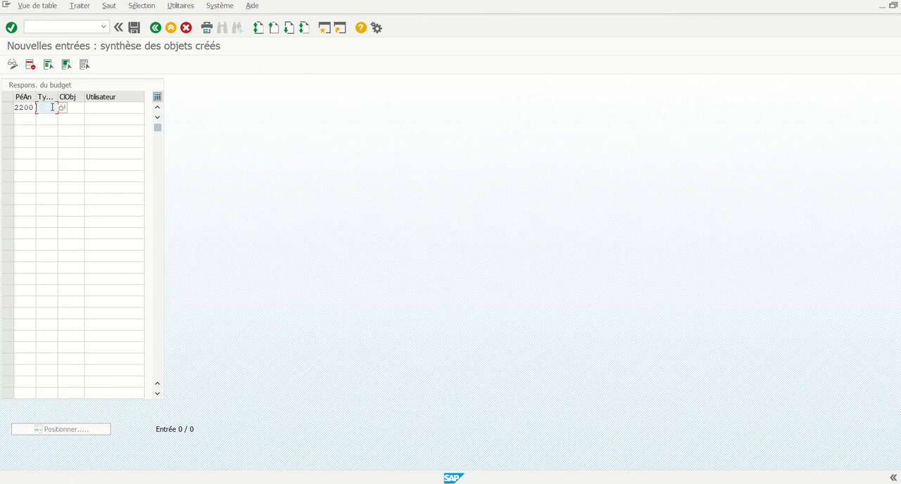
text(3)
key(BackSpace)
text(03)
click(47, 117)
click(75, 106)
click(89, 109)
double_click(24, 94)
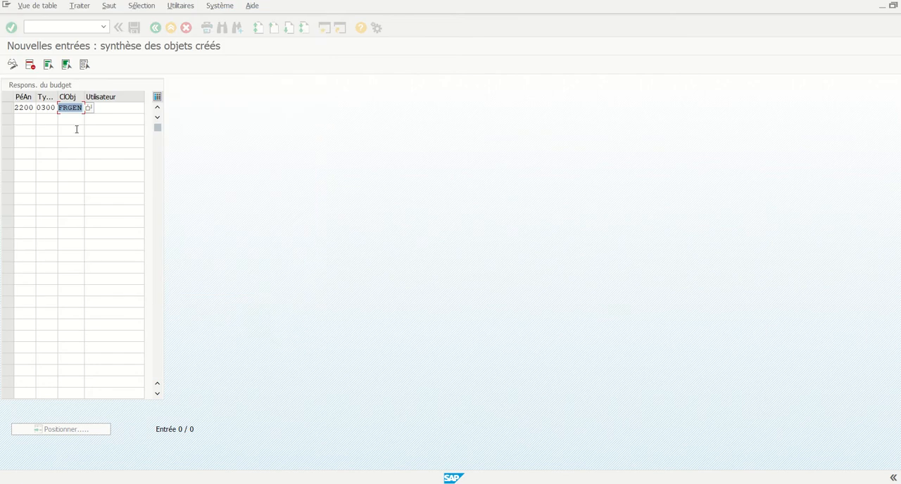
Enter the budget manager's user ID in the new entry and exit to the implementation guide.
click(116, 107)
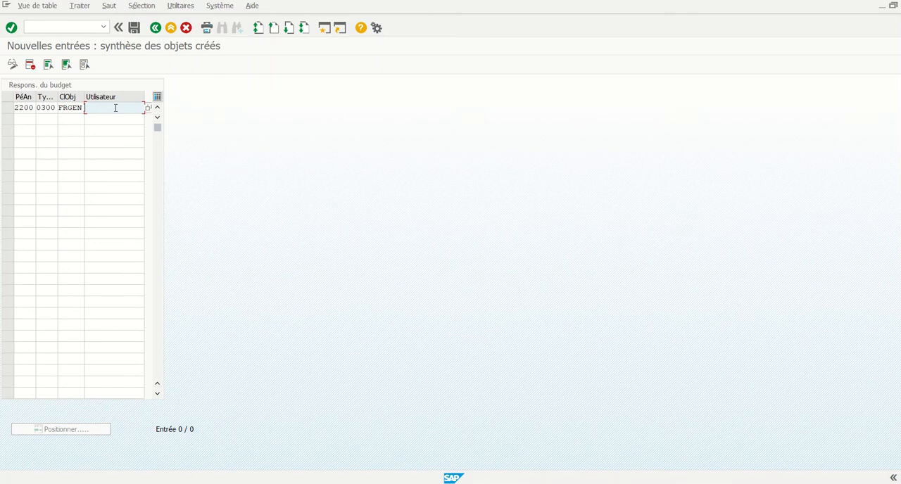
text(IGR)
click(115, 118)
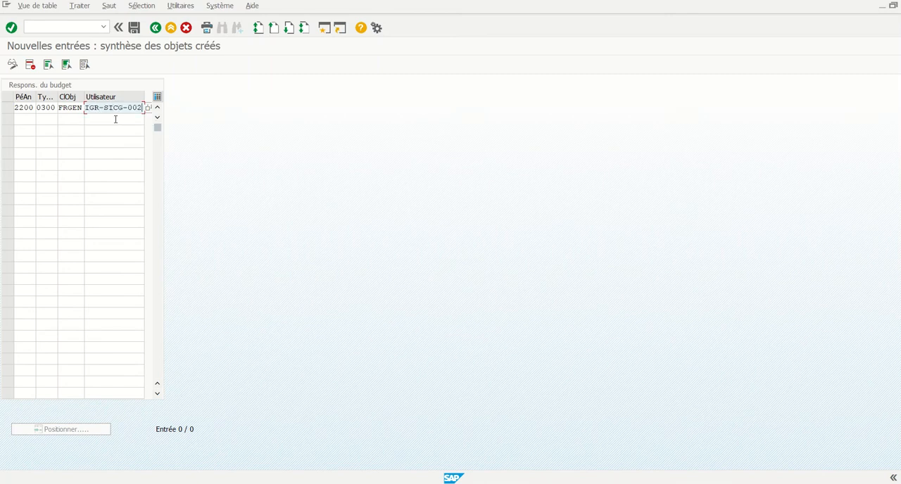
click(170, 29)
click(232, 197)
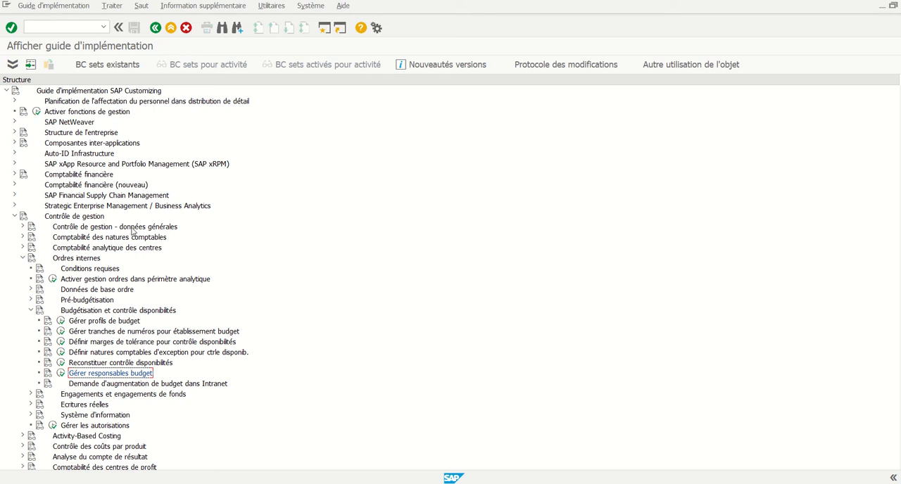
Look at the activity Activer gestion des engagements dans le périmètre analytique under Engagements et engagements de fonds.
click(31, 311)
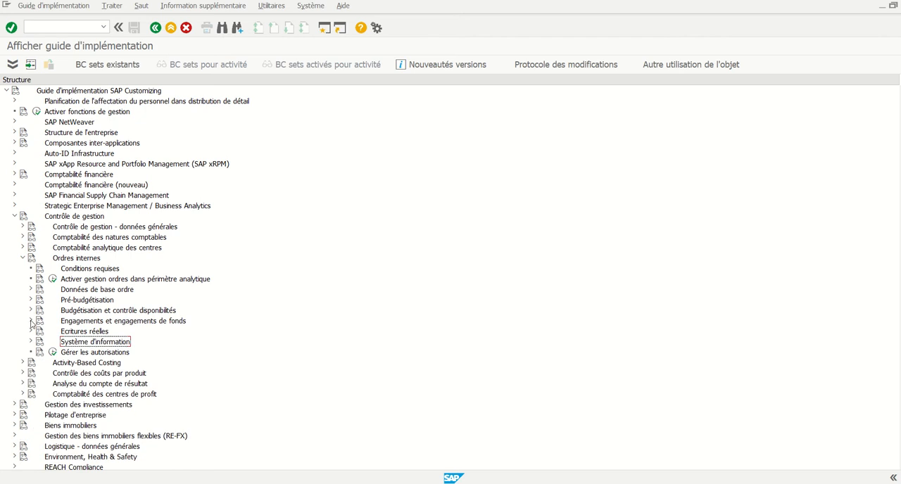
click(31, 321)
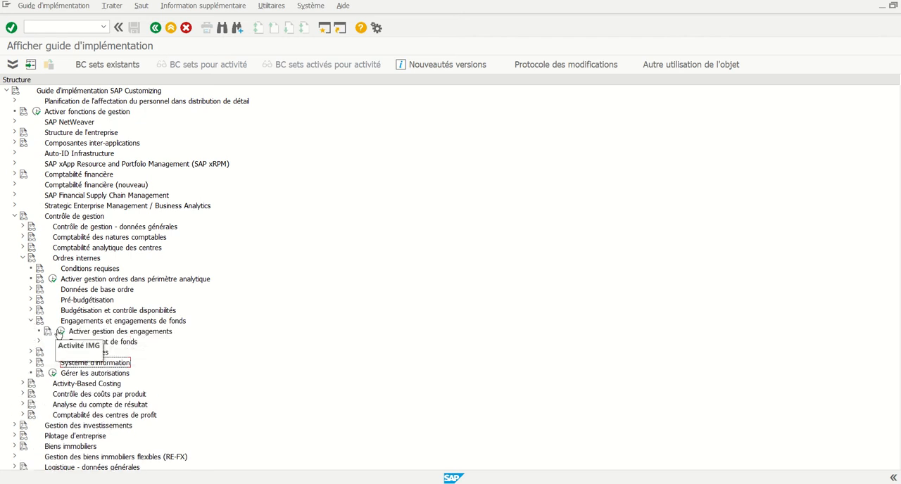
click(60, 332)
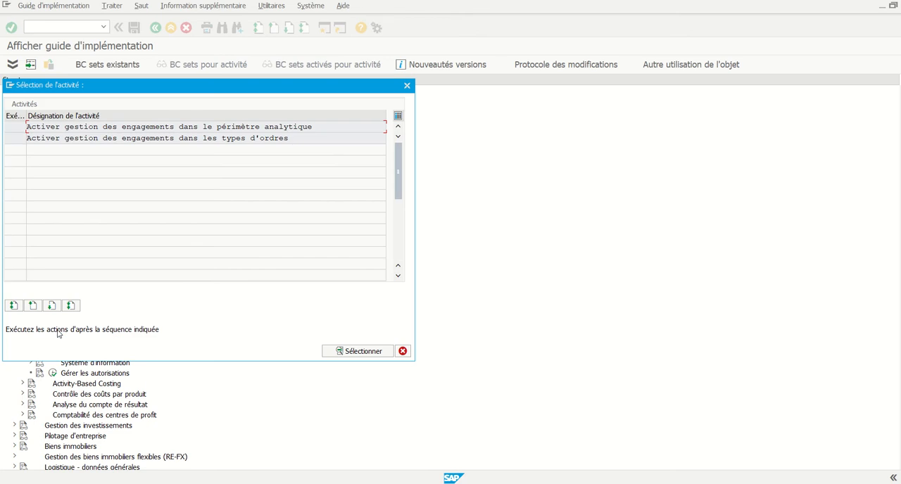
click(9, 126)
click(352, 354)
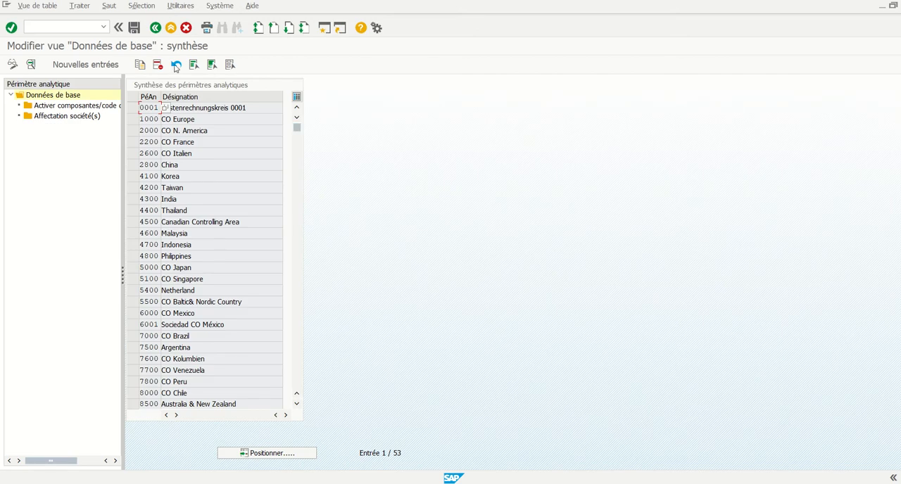
click(155, 29)
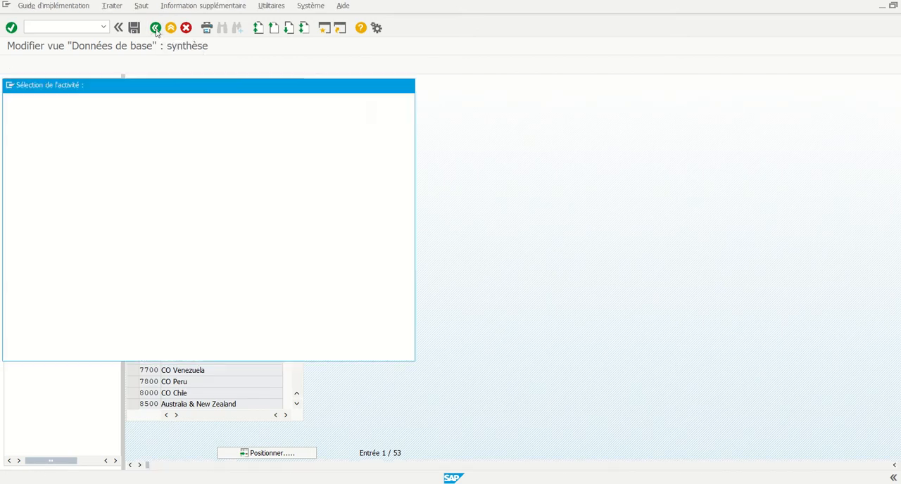
Review which order types have commitment management active, using Activer gestion des engagements dans les types d'ordres.
click(18, 138)
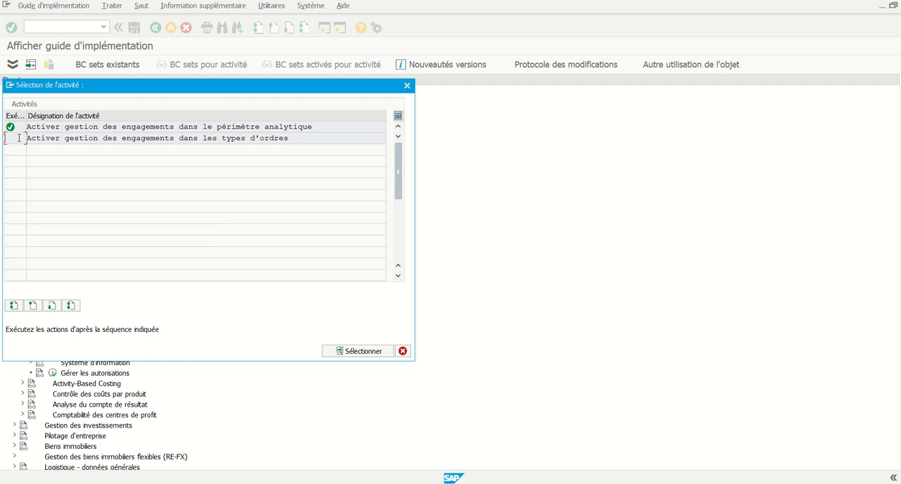
click(345, 351)
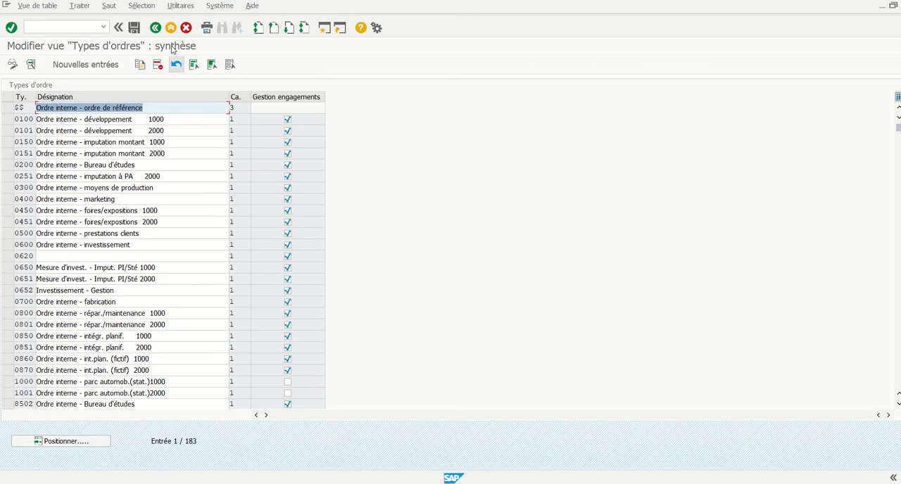
click(154, 28)
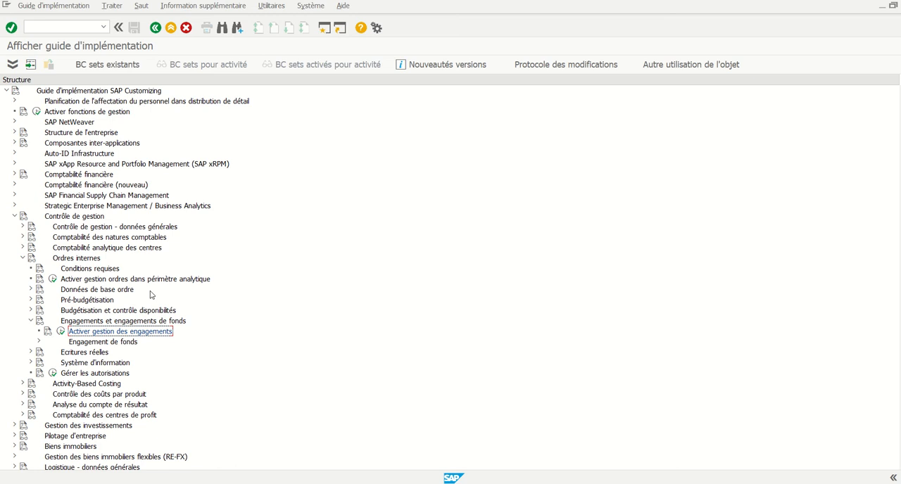
Open the activity Définir marges de tolérance pour contrôle disponibilités under Budgétisation et contrôle disponibilités.
click(30, 321)
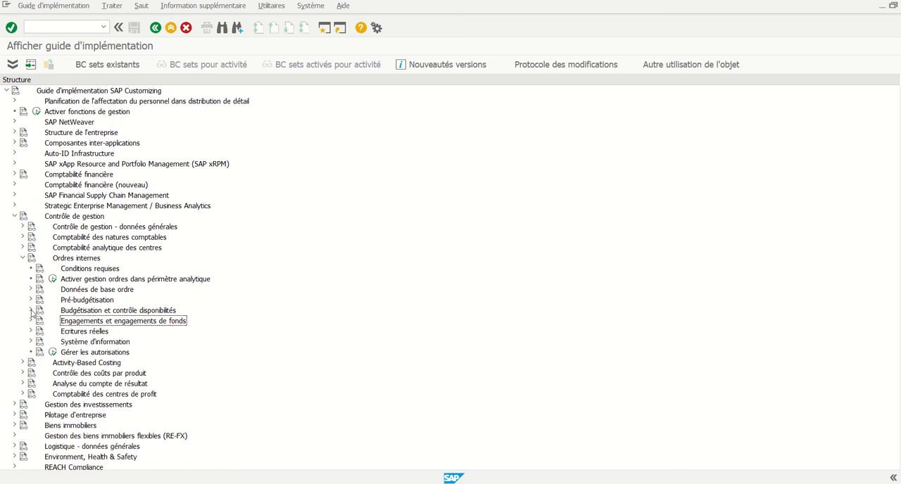
click(31, 311)
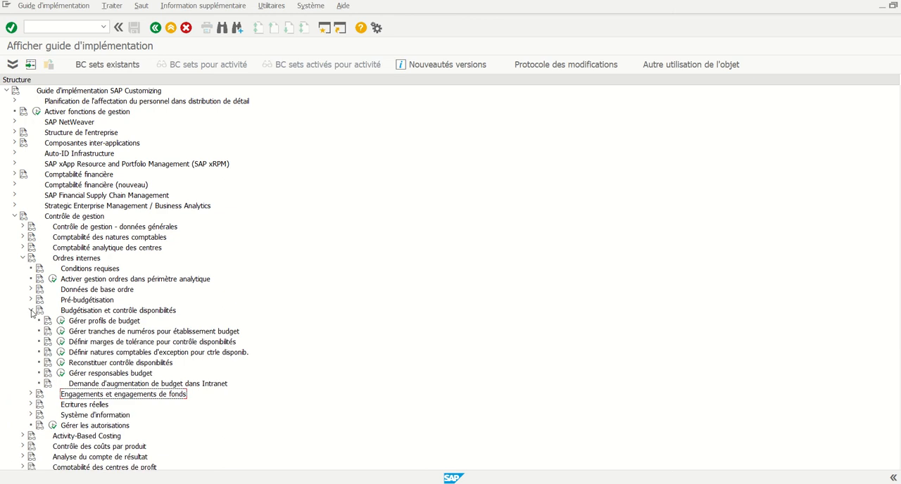
click(60, 342)
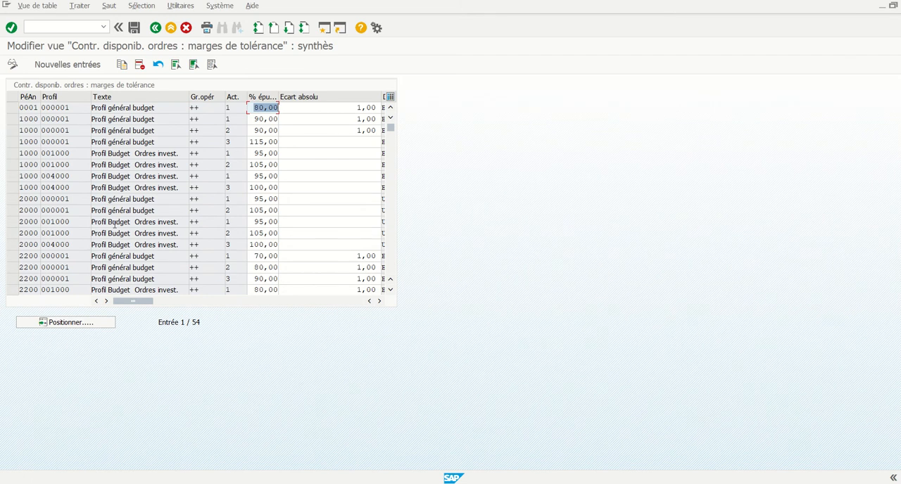
Create a new tolerance entry for controlling area 2200 with budget profile 000001.
click(61, 67)
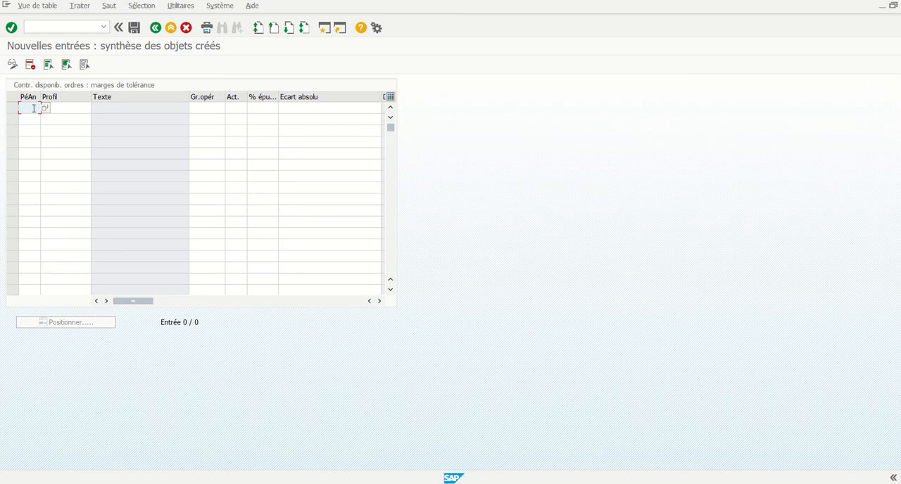
text(2200)
click(61, 109)
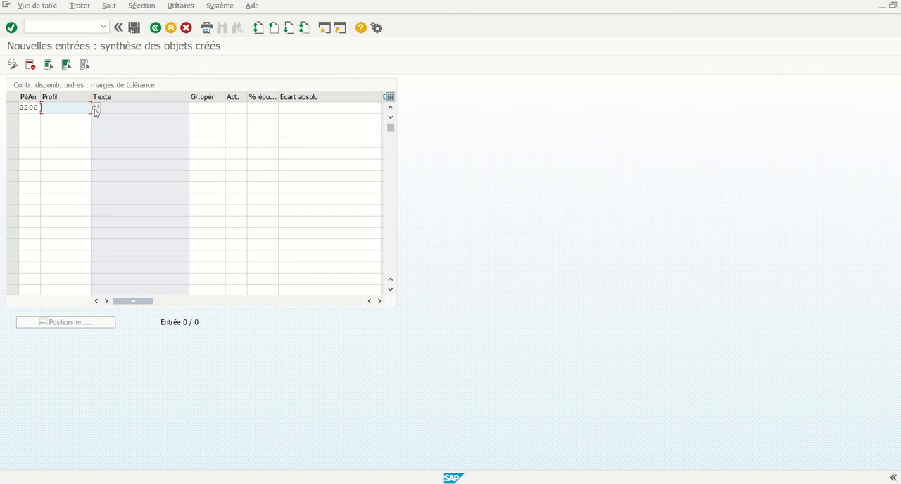
click(91, 110)
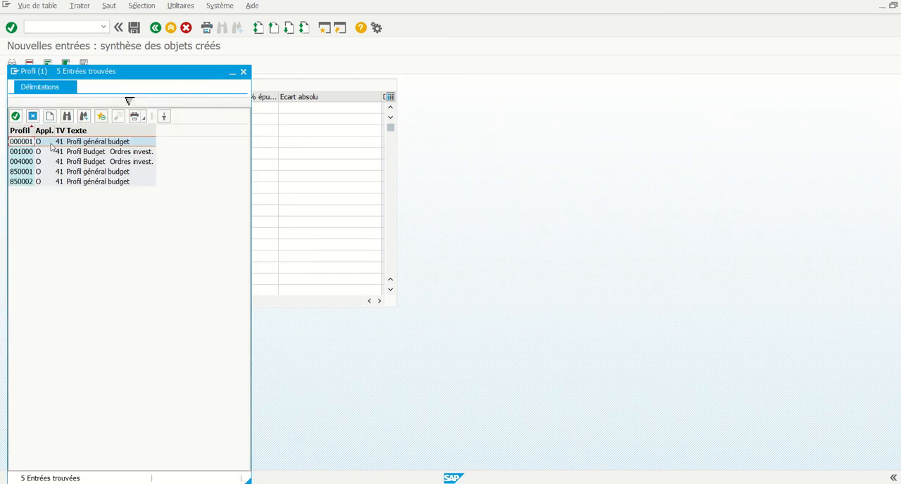
double_click(15, 144)
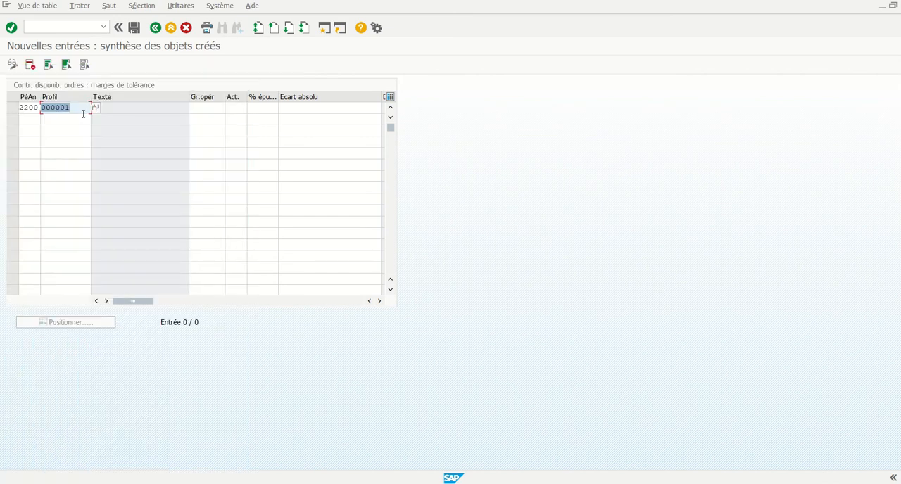
Assign operation group ++ (Tous groupes d'opérations) and action 1 (Avertissement) to the new tolerance entry.
click(211, 107)
click(231, 108)
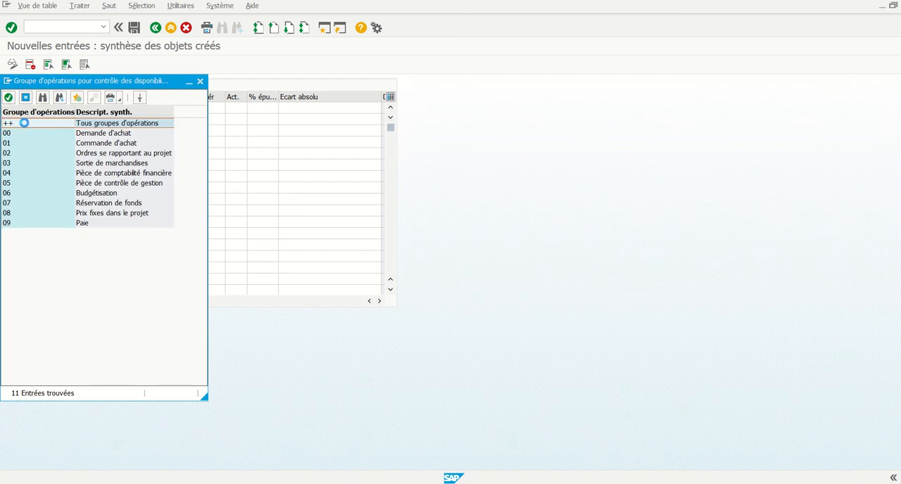
double_click(26, 124)
click(243, 108)
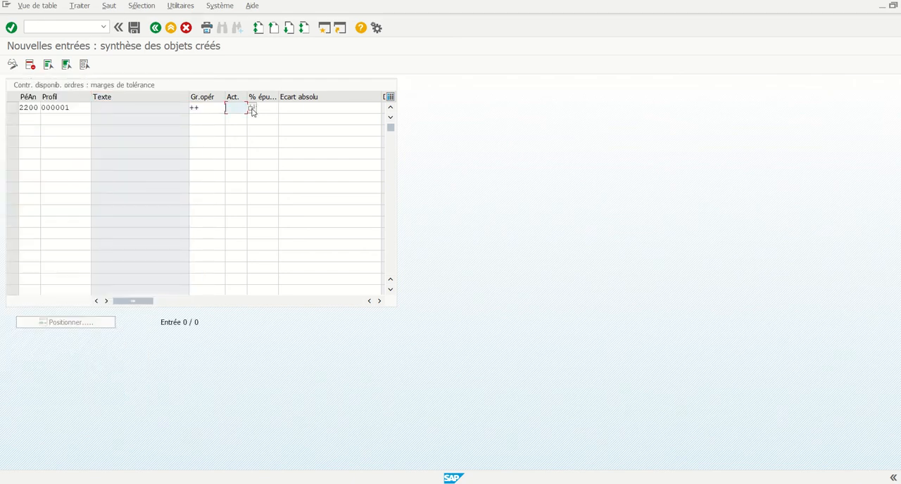
click(252, 109)
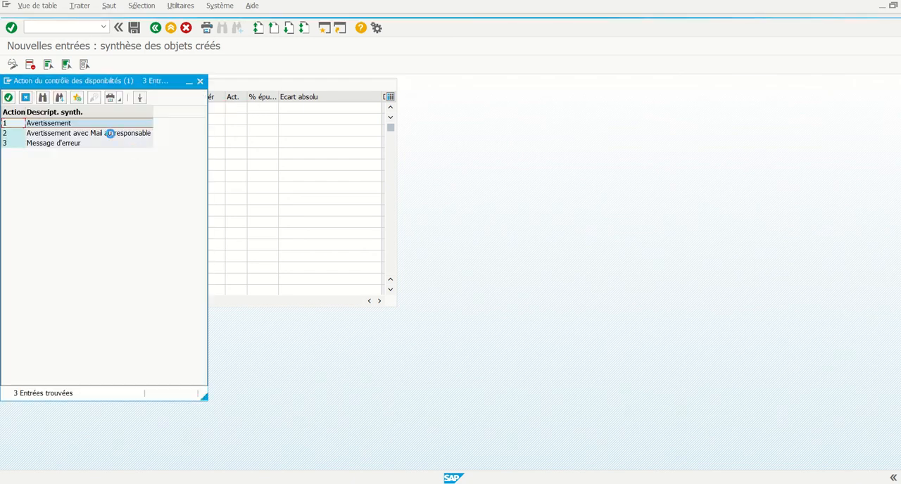
double_click(49, 124)
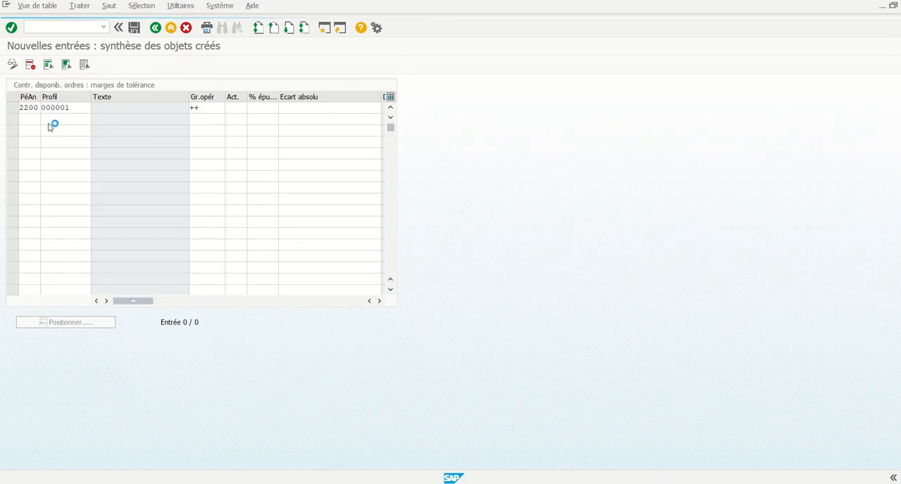
Set the entry's budget usage percentage to 80 and its absolute deviation to 1.
click(270, 109)
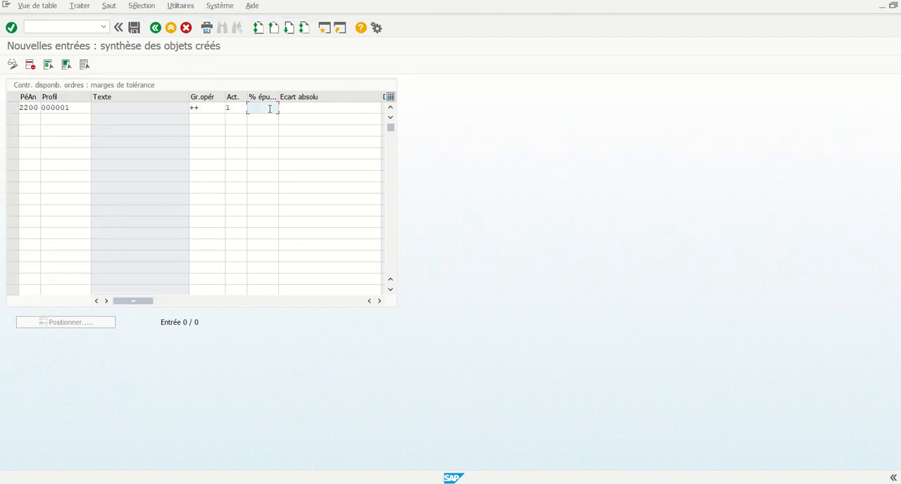
text(80)
click(301, 107)
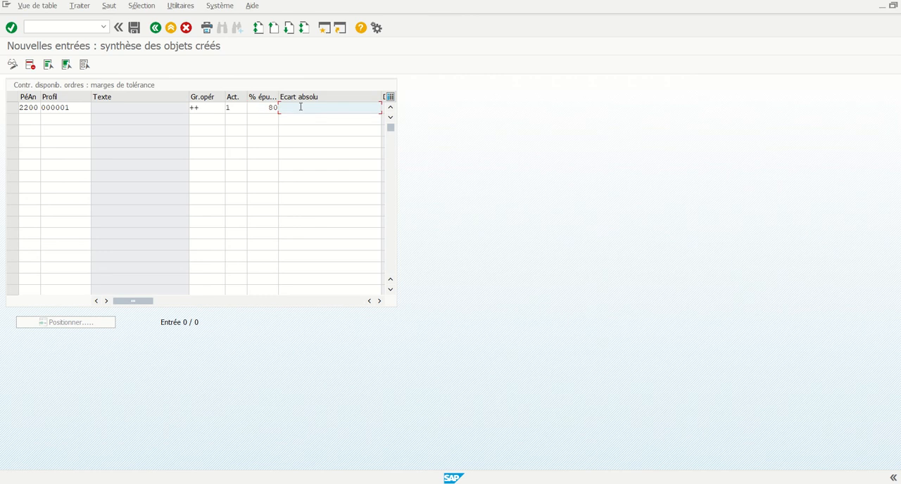
text(1)
click(307, 129)
Add a second tolerance entry for controlling area 2200 with budget profile 000001.
click(36, 108)
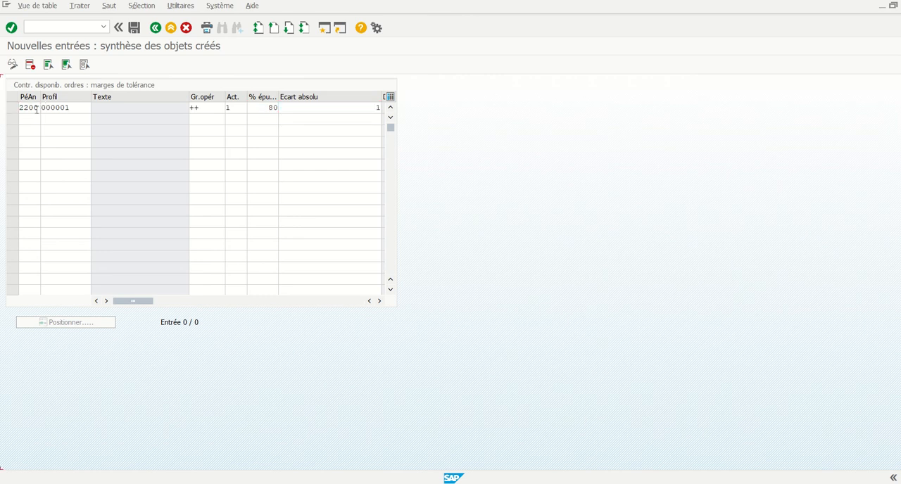
double_click(35, 108)
click(39, 120)
text(2200)
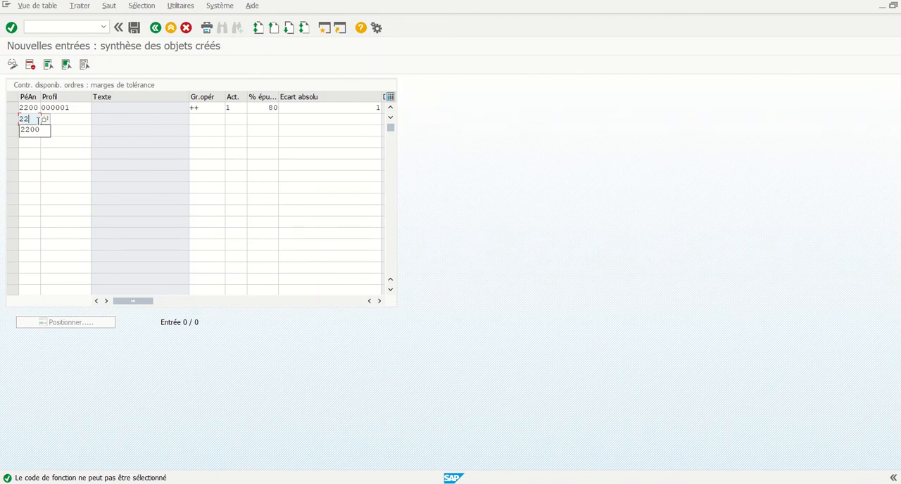
click(71, 120)
drag(73, 107, 33, 108)
key(ctrl+c)
click(54, 119)
key(ctrl+v)
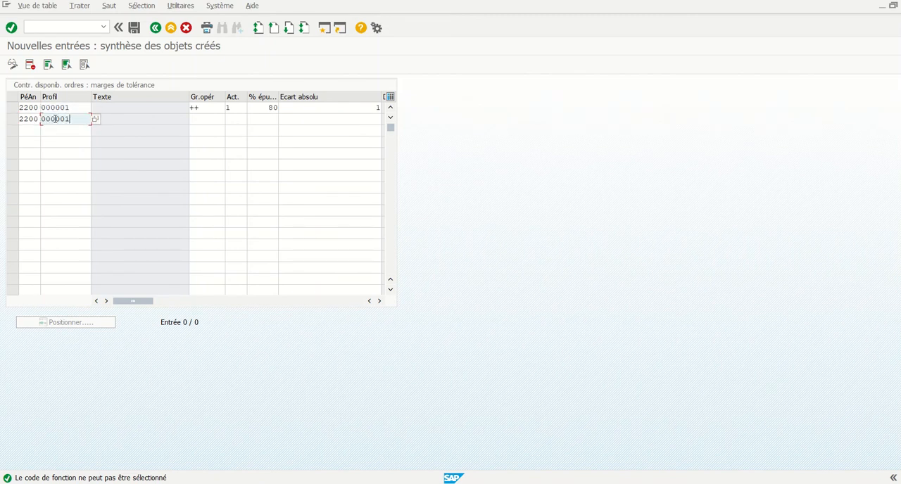
Assign operation group ++ and action 2 (Avertissement avec Mail au responsable) to the second tolerance entry.
drag(212, 111, 187, 111)
key(ctrl+c)
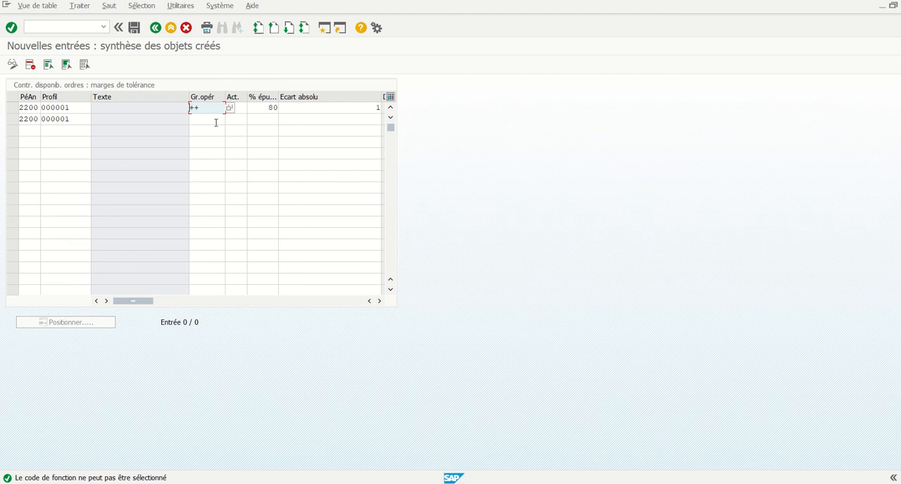
click(214, 121)
key(ctrl+v)
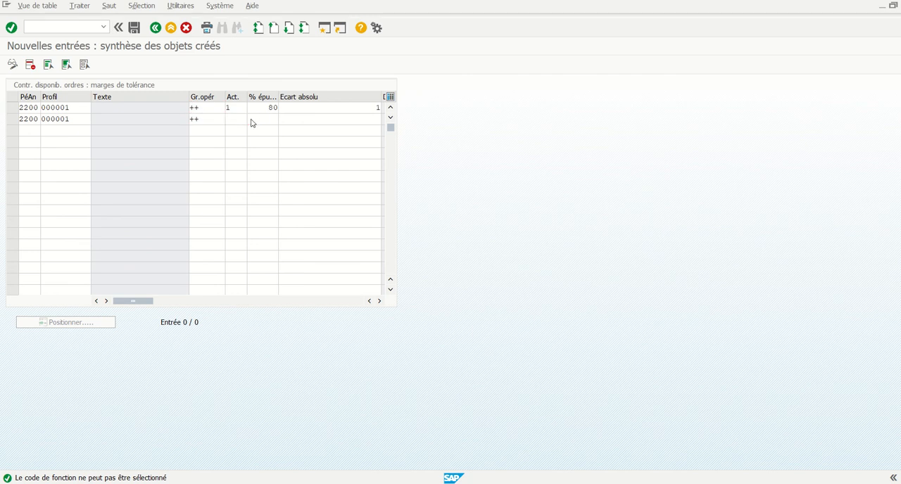
click(252, 120)
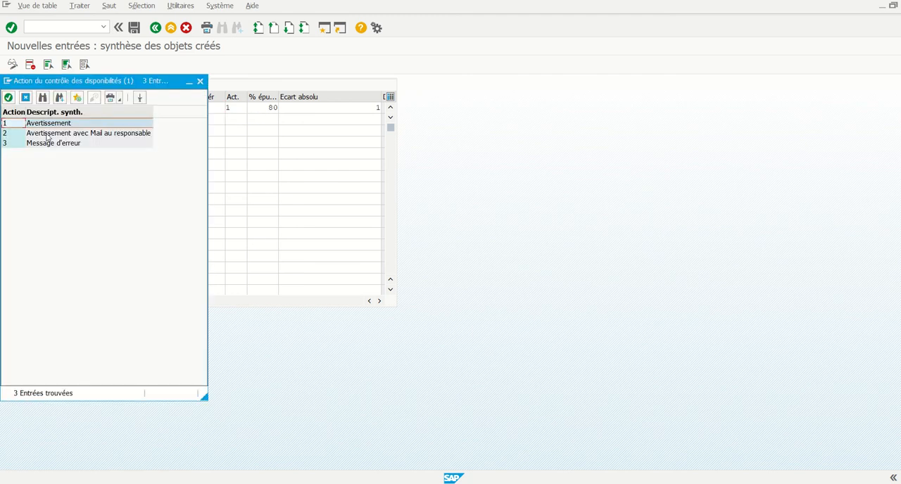
click(47, 133)
double_click(44, 133)
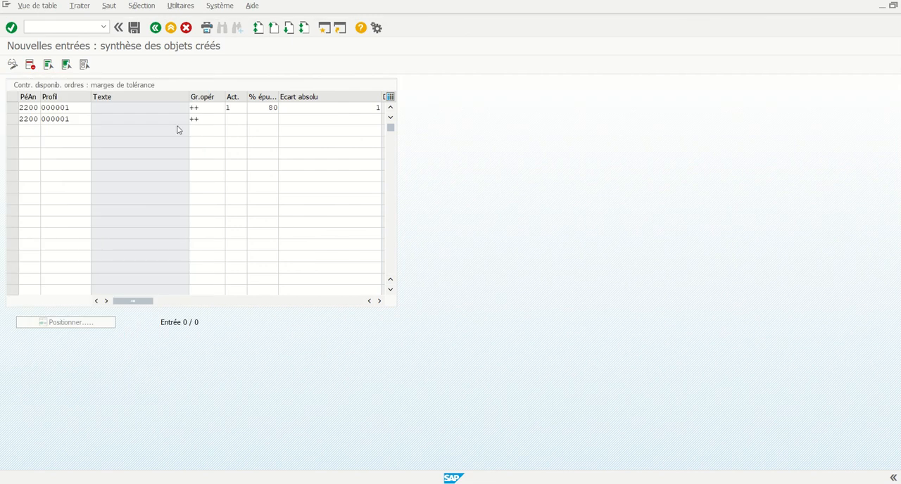
Set the second entry's budget usage percentage to 90 and its absolute deviation to 1.
click(260, 118)
text(90)
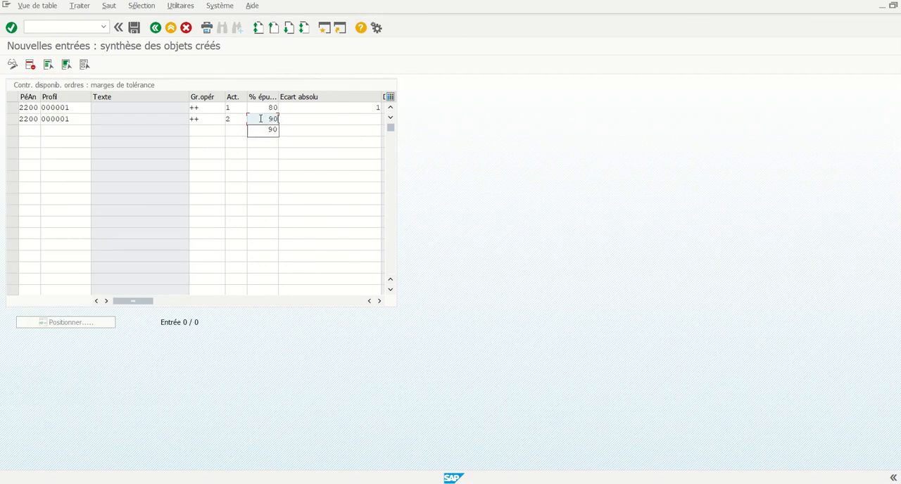
click(294, 122)
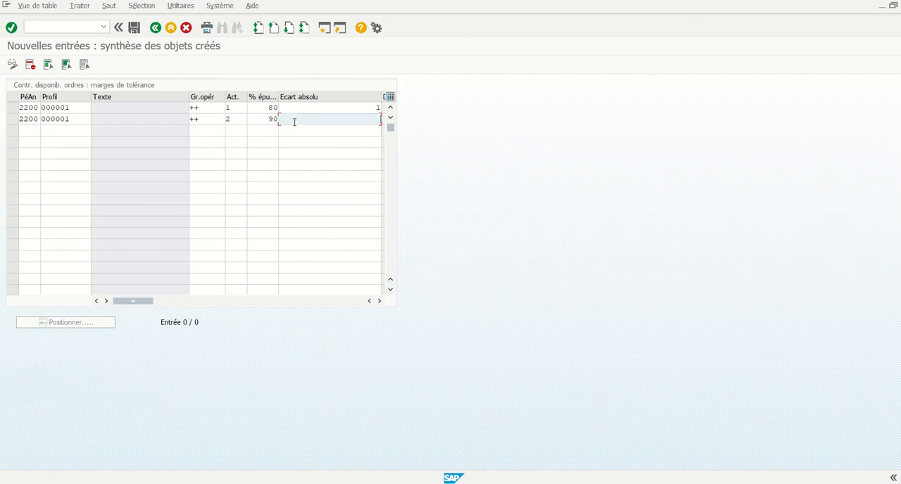
text(1)
Add a third tolerance entry for controlling area 2200 with budget profile 000001.
click(34, 130)
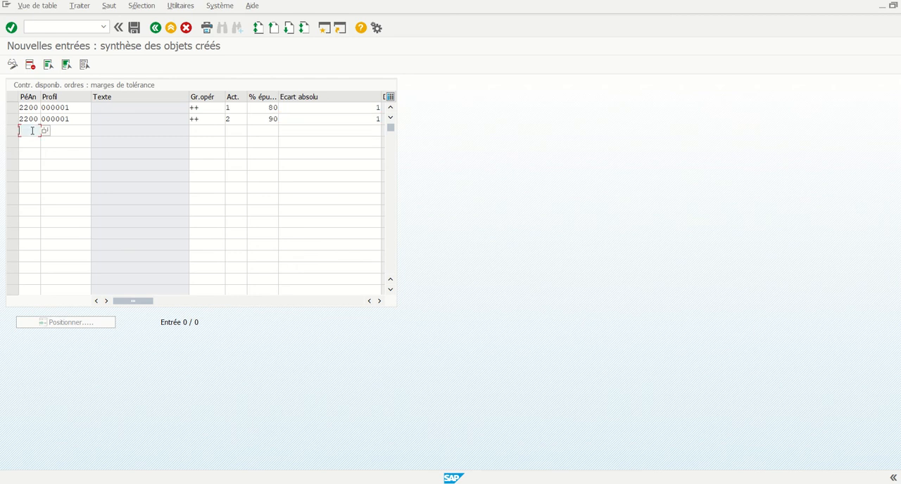
mouse_move(39, 120)
mouse_down()
mouse_move(17, 122)
mouse_move(47, 122)
mouse_up()
key(ctrl+c)
click(28, 130)
key(ctrl+v)
key(ctrl+c)
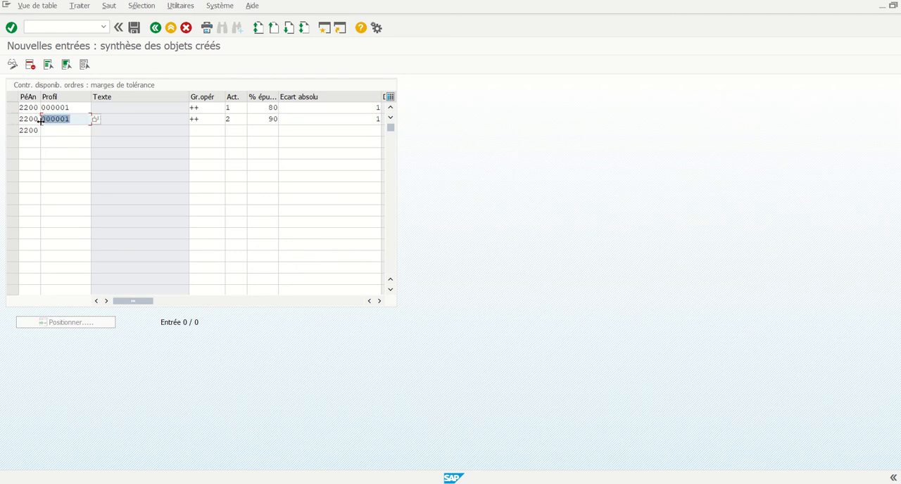
click(71, 130)
key(ctrl+v)
Assign operation group ++ and action 3 (Message d'erreur) to the third tolerance entry.
drag(205, 122, 189, 120)
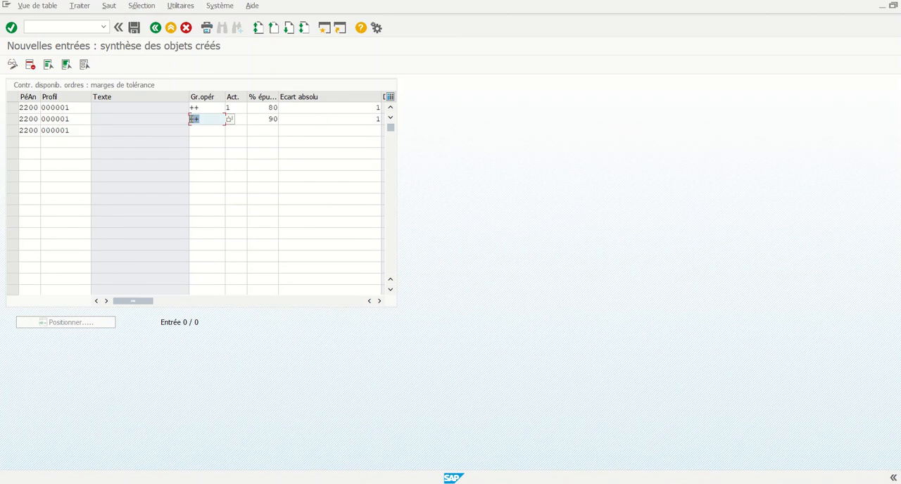
key(ctrl+c)
click(205, 130)
key(ctrl+v)
click(240, 130)
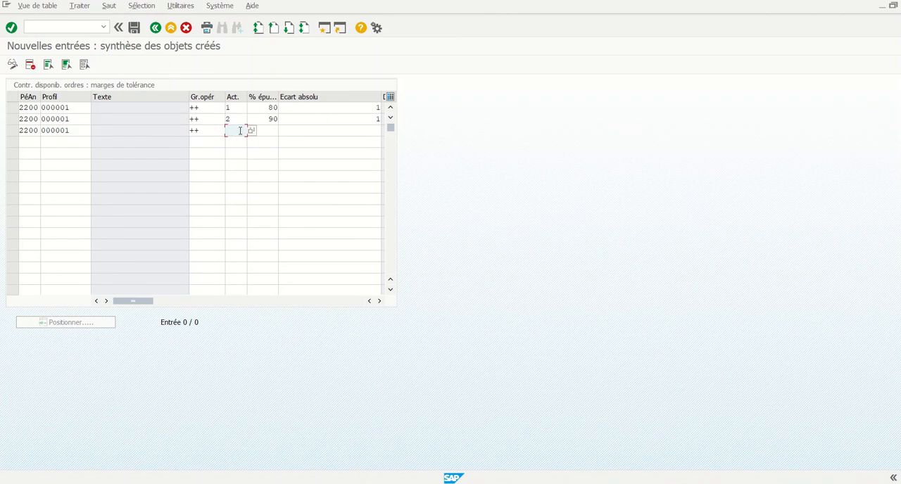
click(252, 131)
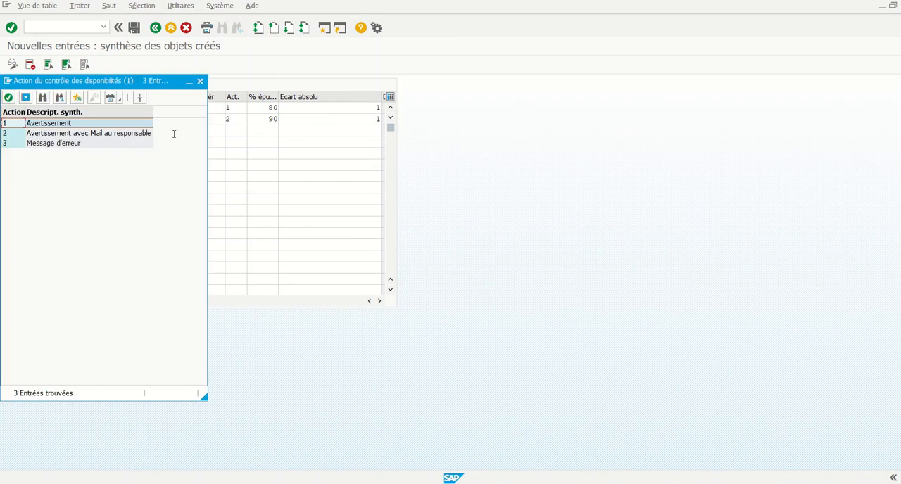
double_click(10, 144)
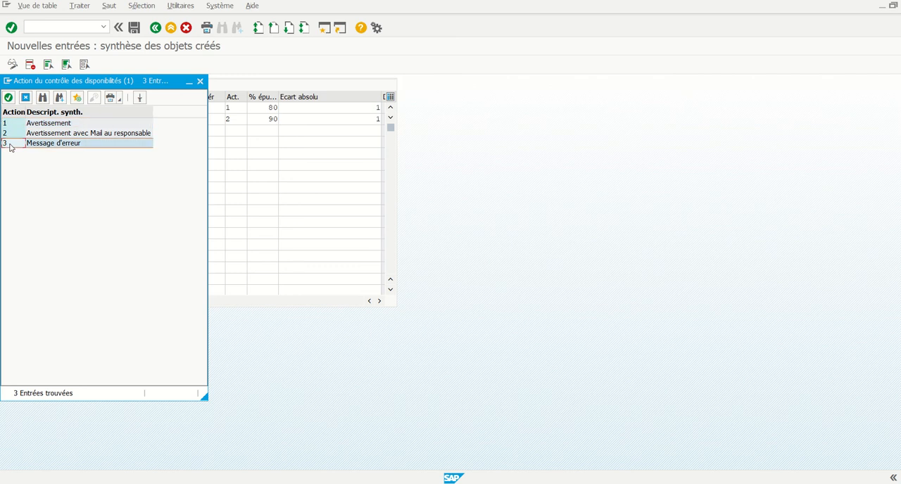
Set the third entry's budget usage percentage to 100 and its absolute deviation to 1.
click(268, 130)
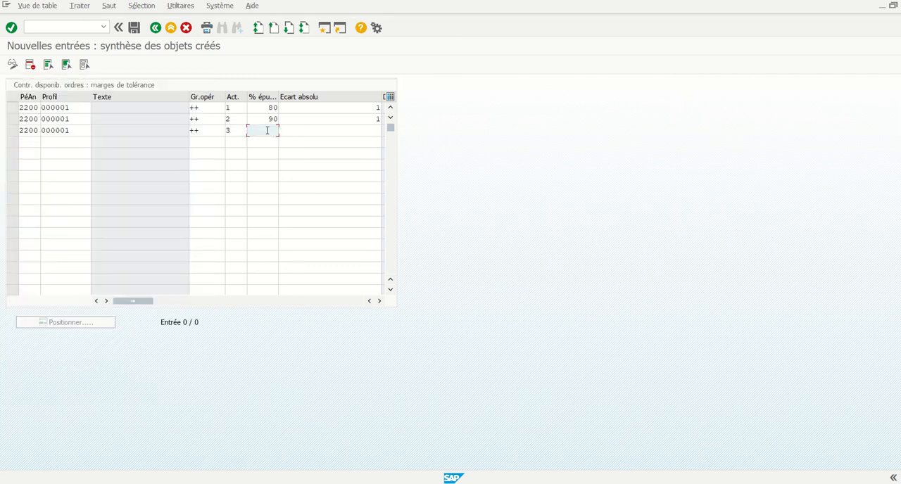
text(100)
click(299, 130)
text(1)
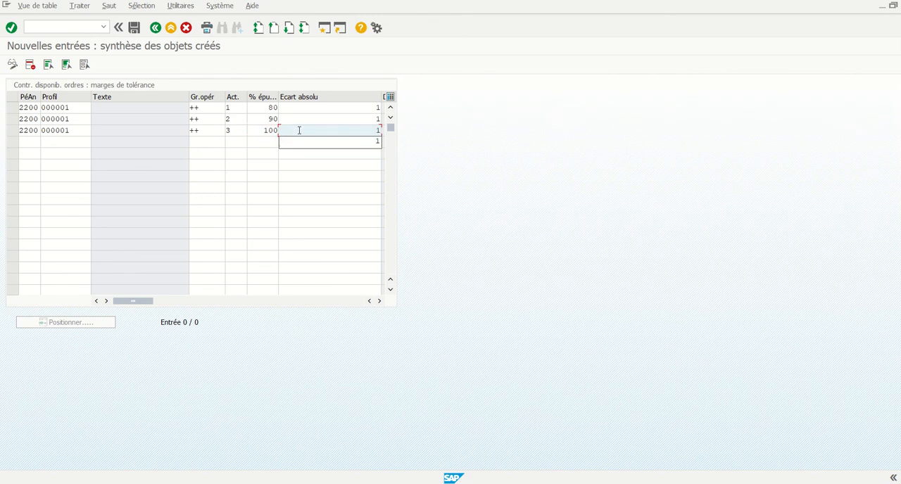
click(304, 141)
click(301, 156)
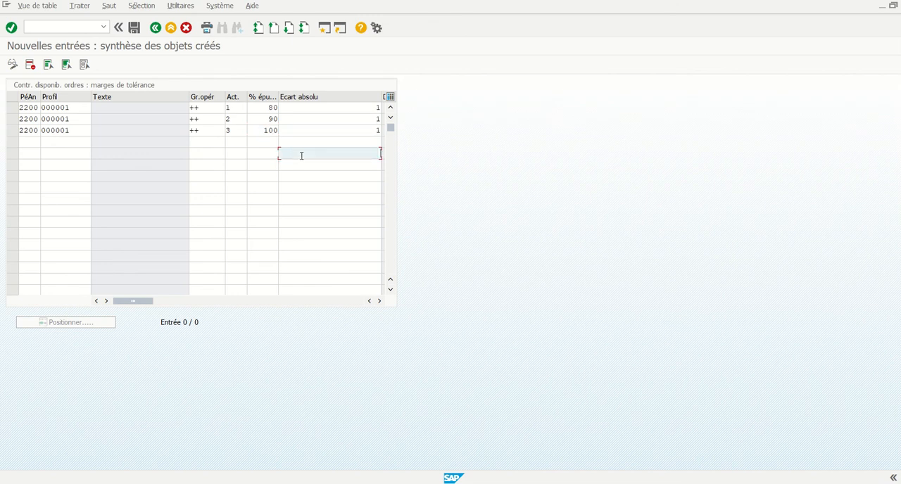